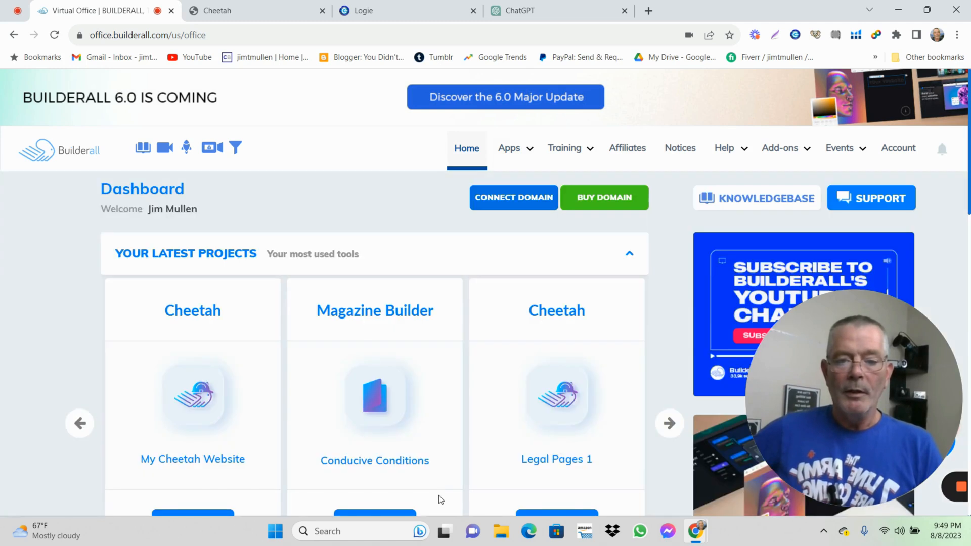
Step: Open MailingBoss 5.0 from the dashboard tools and show its subscriber lists
{"action": "scroll", "coordinate": [207, 434], "scroll_direction": "down", "scroll_amount": 10}
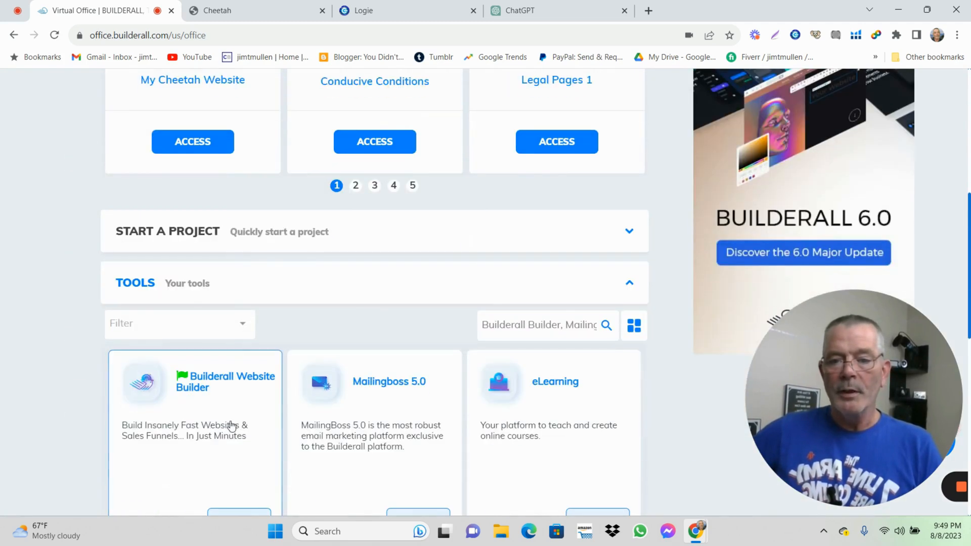
{"action": "scroll", "coordinate": [272, 403], "scroll_direction": "down", "scroll_amount": 2}
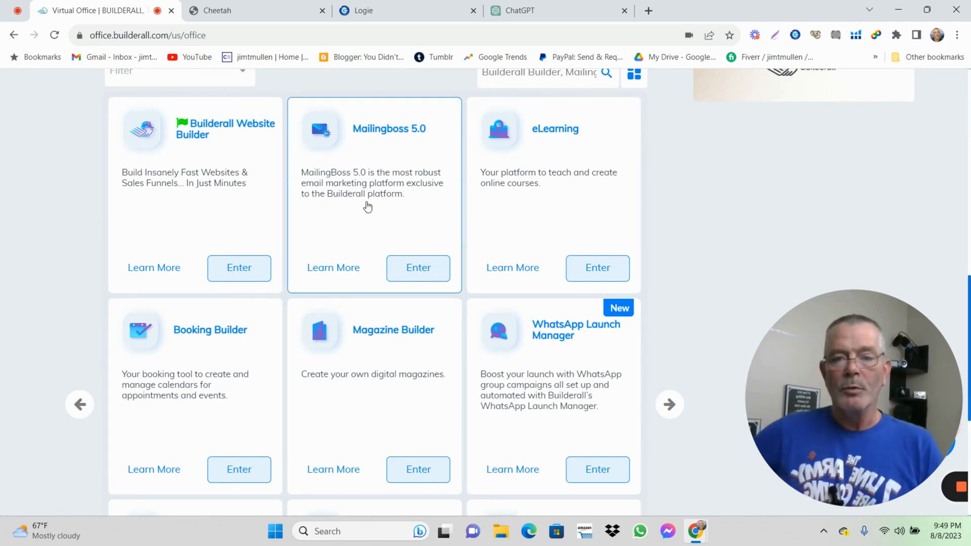
{"action": "left_click", "coordinate": [413, 273]}
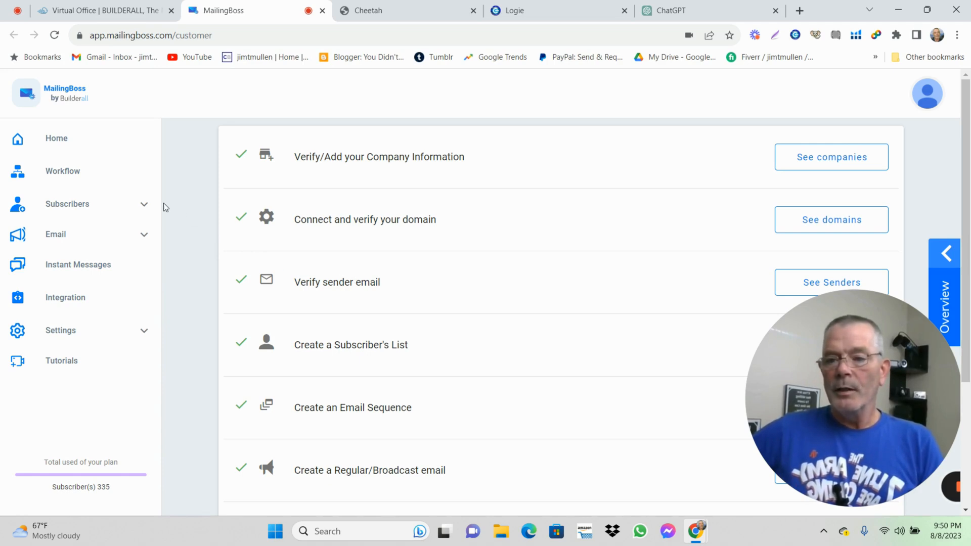
{"action": "left_click", "coordinate": [145, 204]}
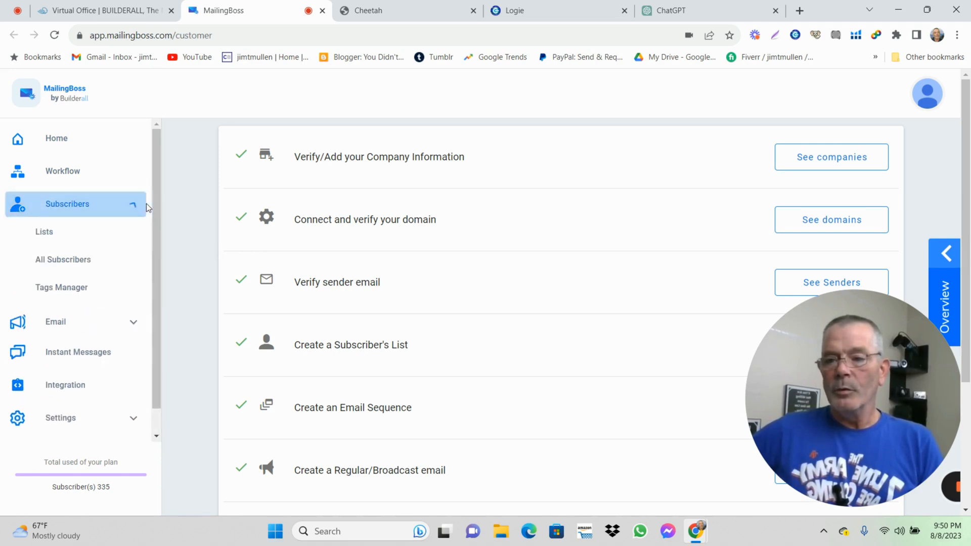
{"action": "left_click", "coordinate": [49, 234]}
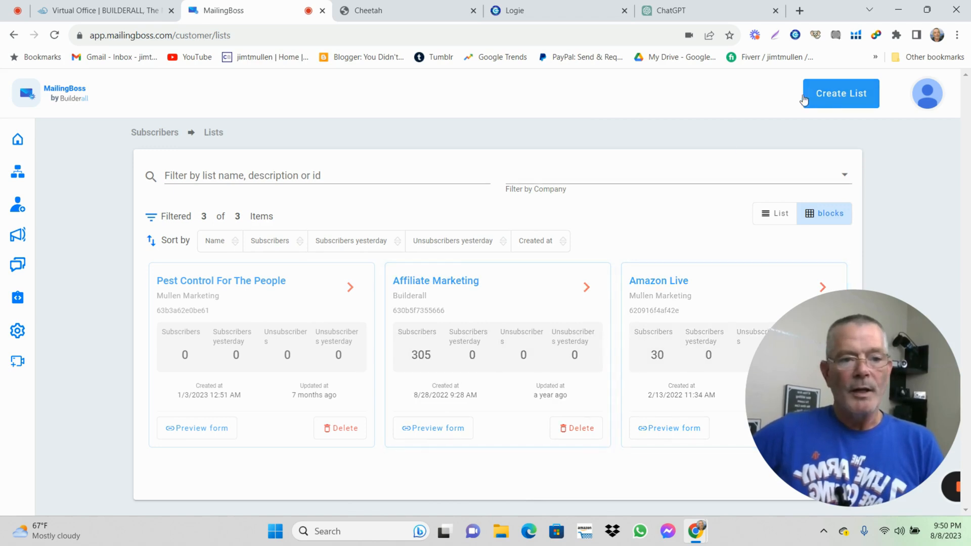
Step: Start a new subscriber list and name it "you didn't know?"
{"action": "left_click", "coordinate": [830, 106]}
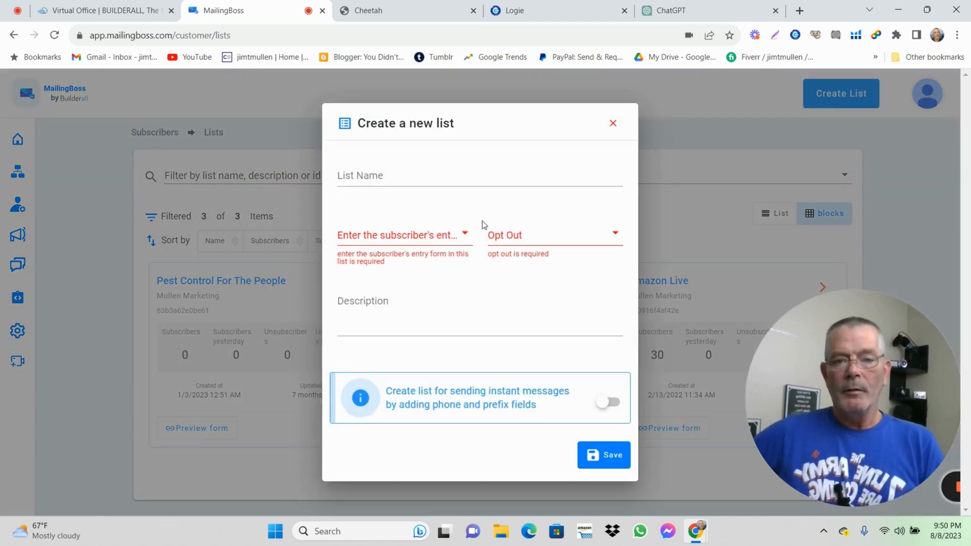
{"action": "left_click", "coordinate": [373, 175]}
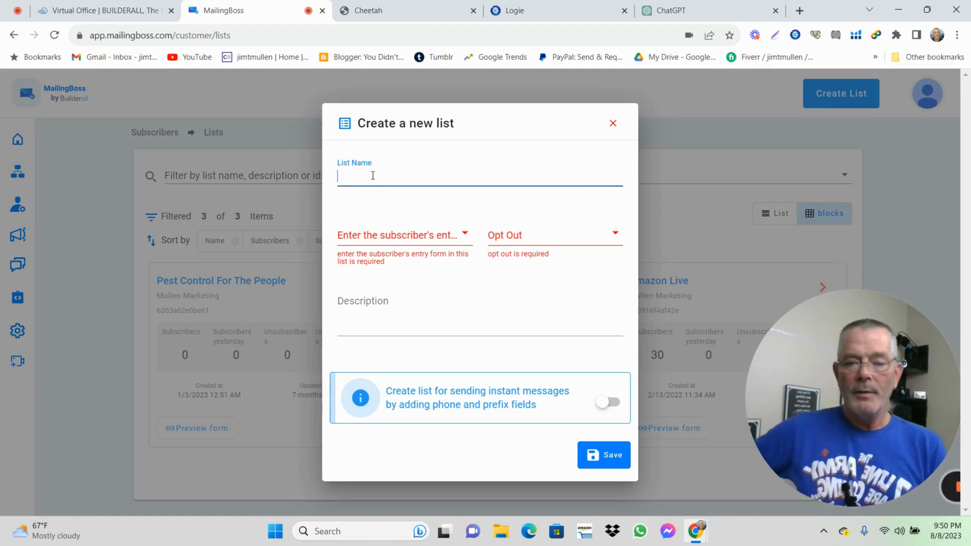
{"action": "type", "text": "you didn't know?"}
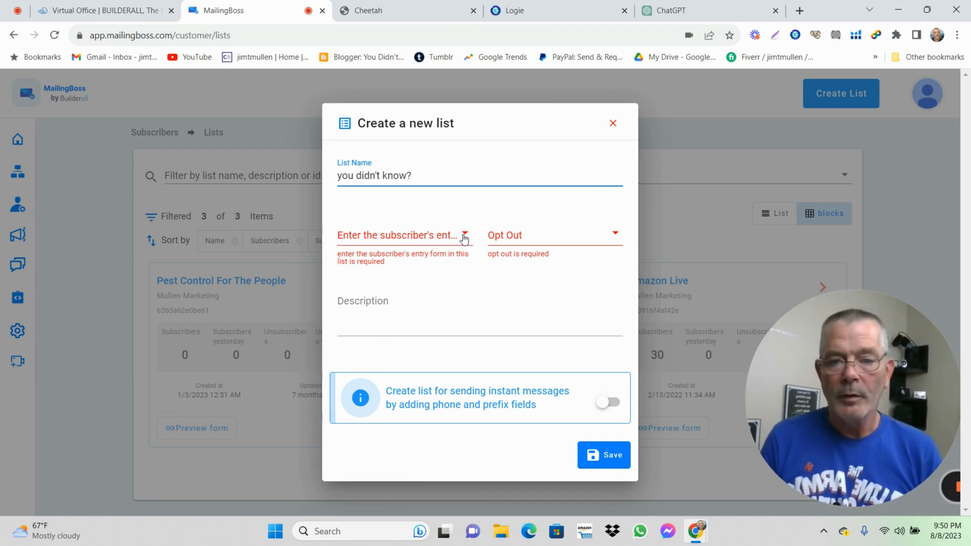
Step: Set the new list's subscriber entry form to Double and its opt out to Single
{"action": "left_click", "coordinate": [464, 238]}
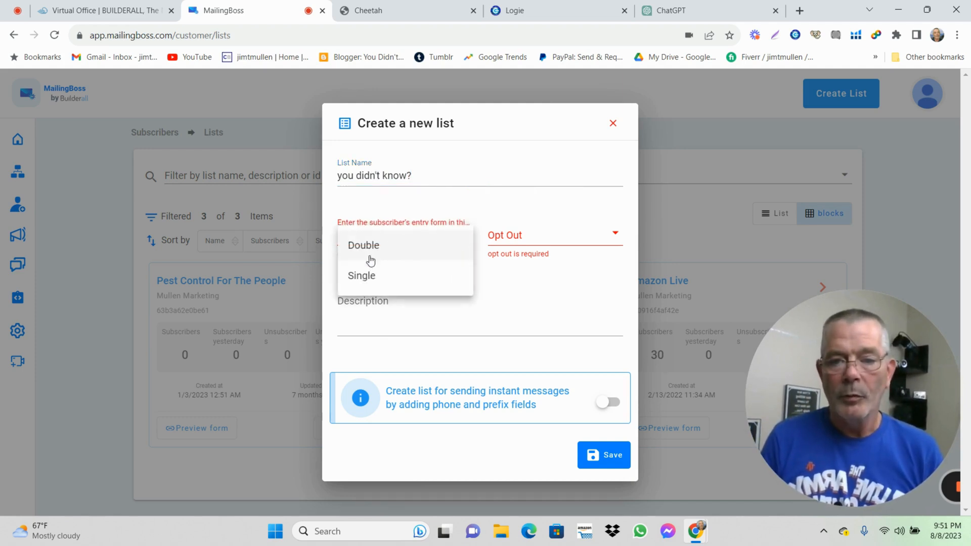
{"action": "left_click", "coordinate": [363, 282]}
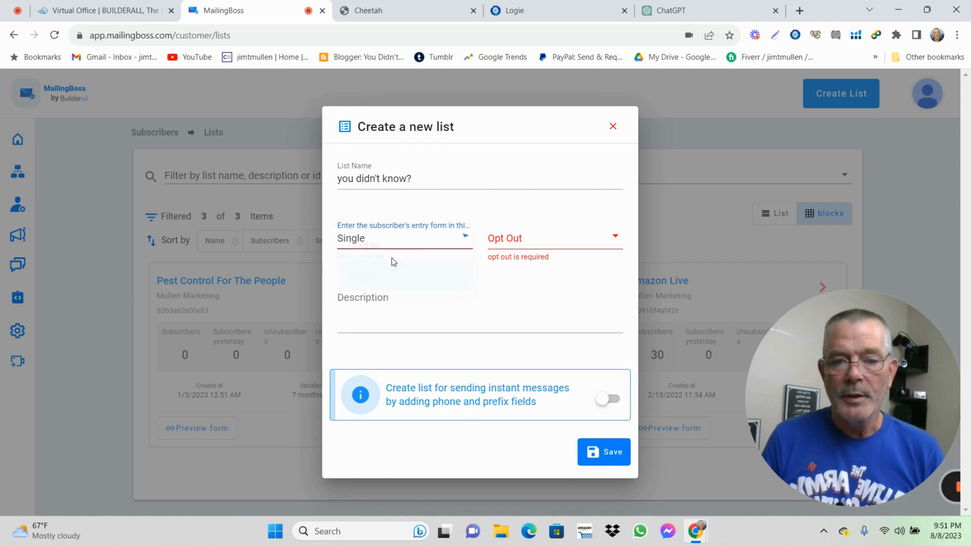
{"action": "left_click", "coordinate": [469, 243]}
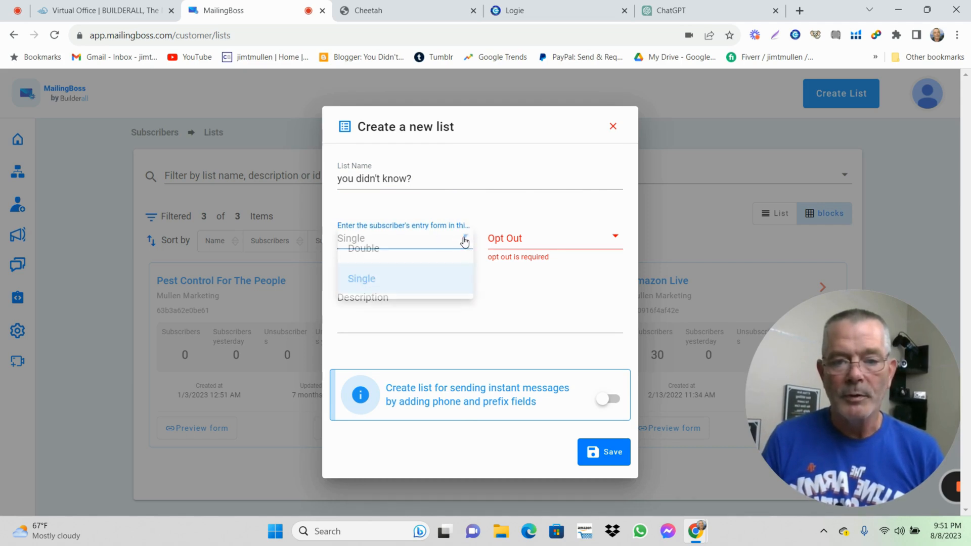
{"action": "left_click", "coordinate": [375, 253]}
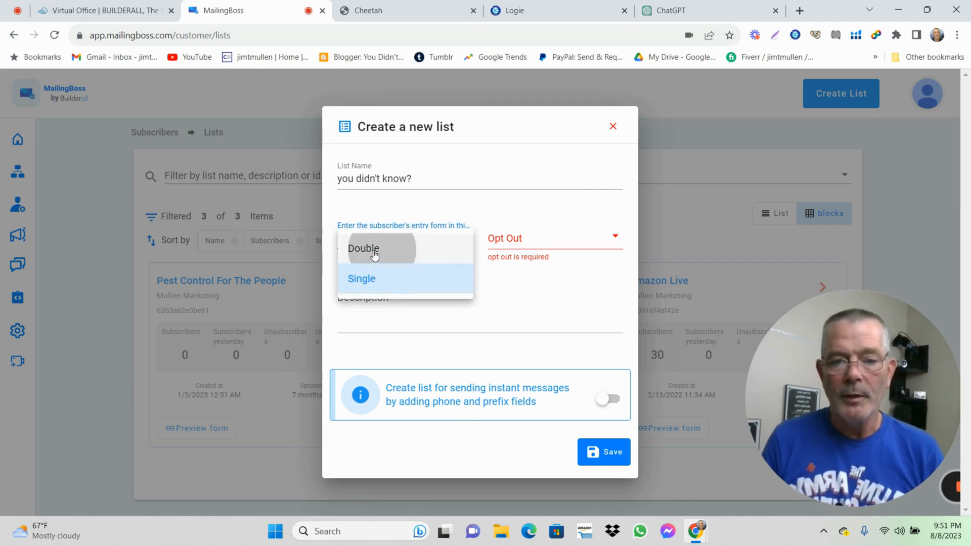
{"action": "left_click", "coordinate": [598, 243]}
{"action": "left_click", "coordinate": [516, 281]}
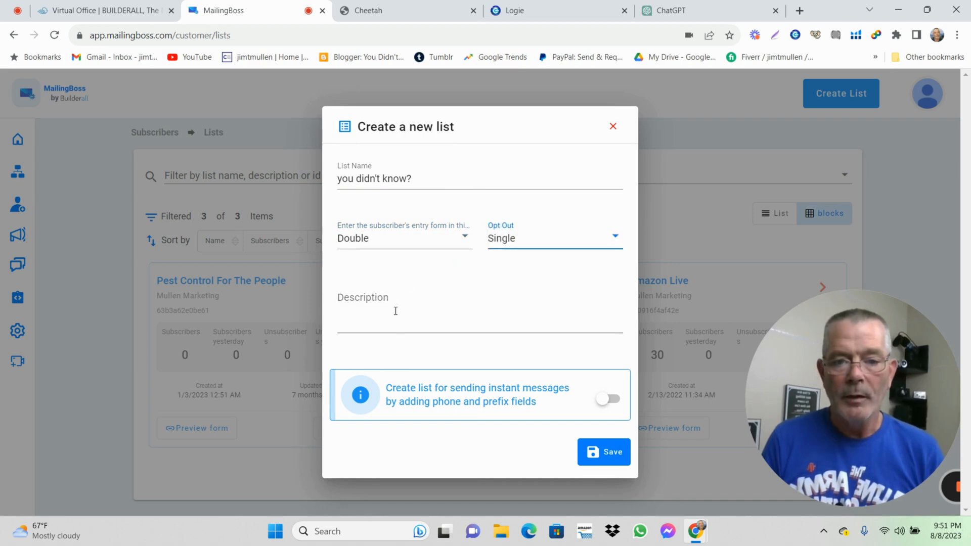
Step: Describe the list as "A list on Amazon Shoppers Looking for the best deals" and save it
{"action": "left_click", "coordinate": [377, 322]}
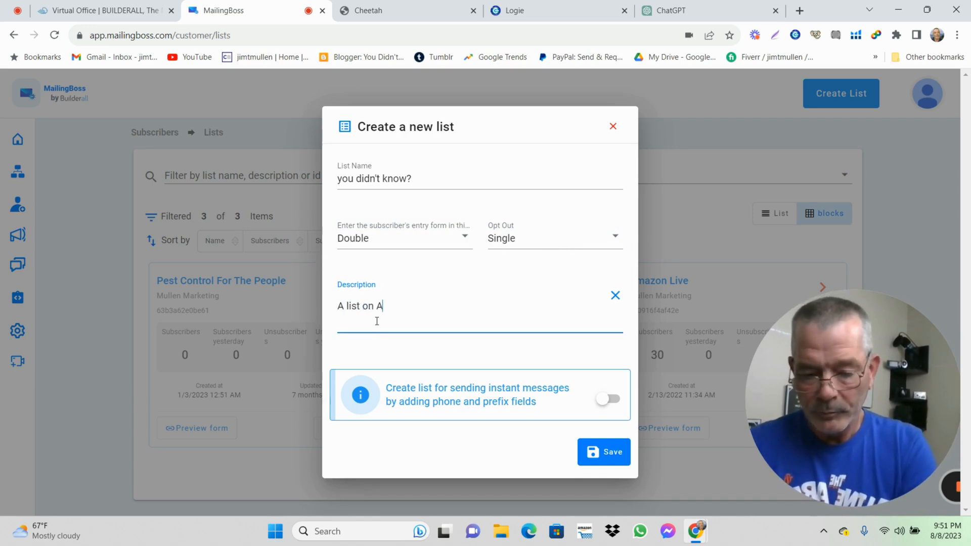
{"action": "type", "text": "A list on Amazon Shoppers Looking for the "}
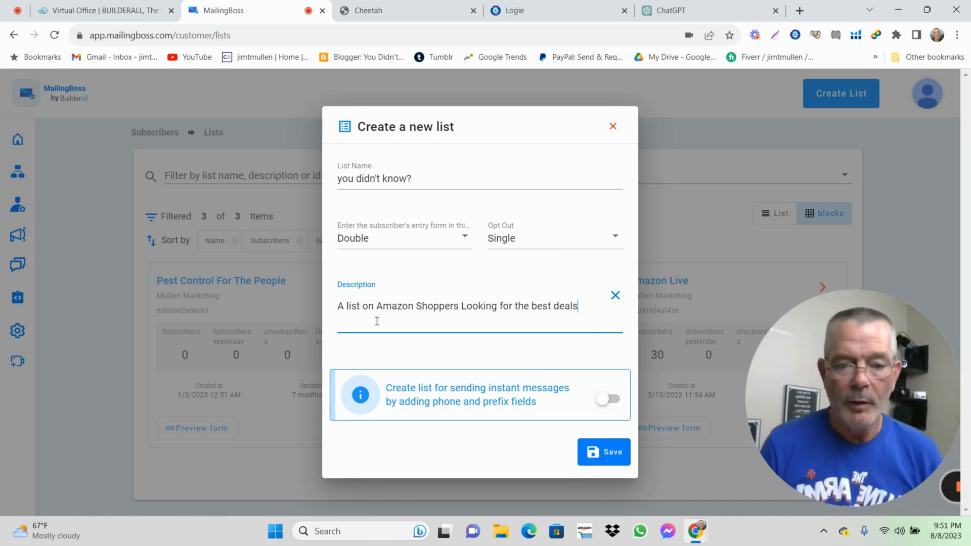
{"action": "type", "text": "best deals"}
{"action": "left_click", "coordinate": [602, 454]}
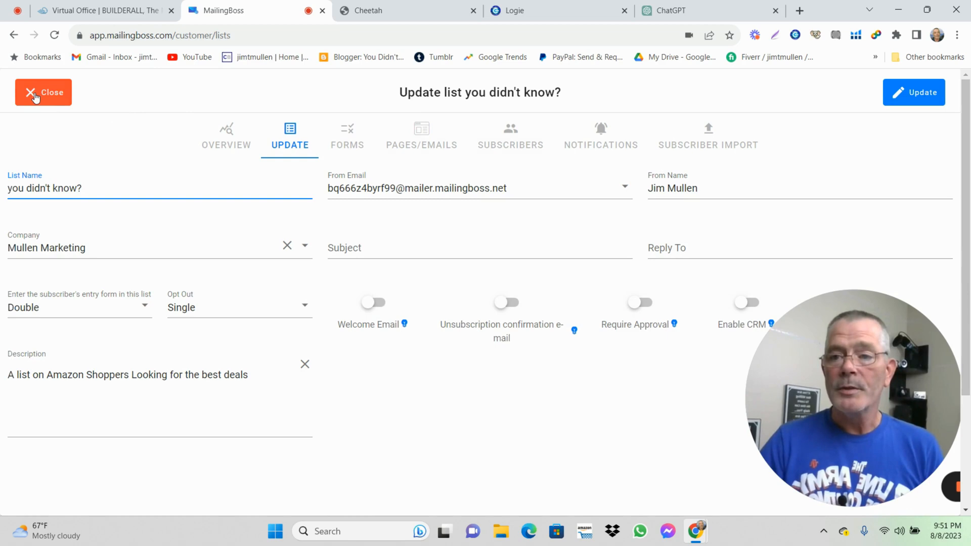
Step: Switch to the Cheetah website builder and open the published You Didn't Know? site
{"action": "left_click", "coordinate": [402, 19]}
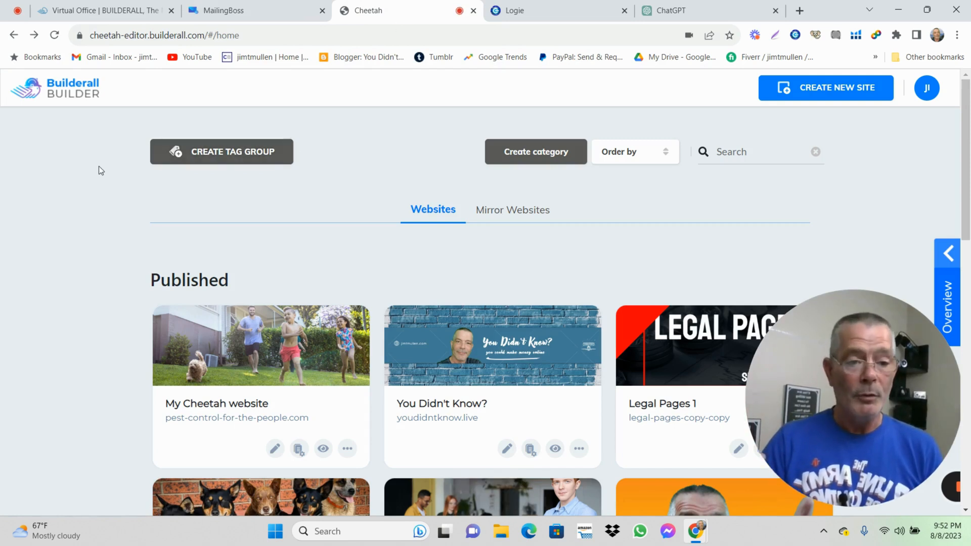
{"action": "scroll", "coordinate": [321, 292], "scroll_direction": "down", "scroll_amount": 4}
{"action": "scroll", "coordinate": [322, 293], "scroll_direction": "up", "scroll_amount": 2}
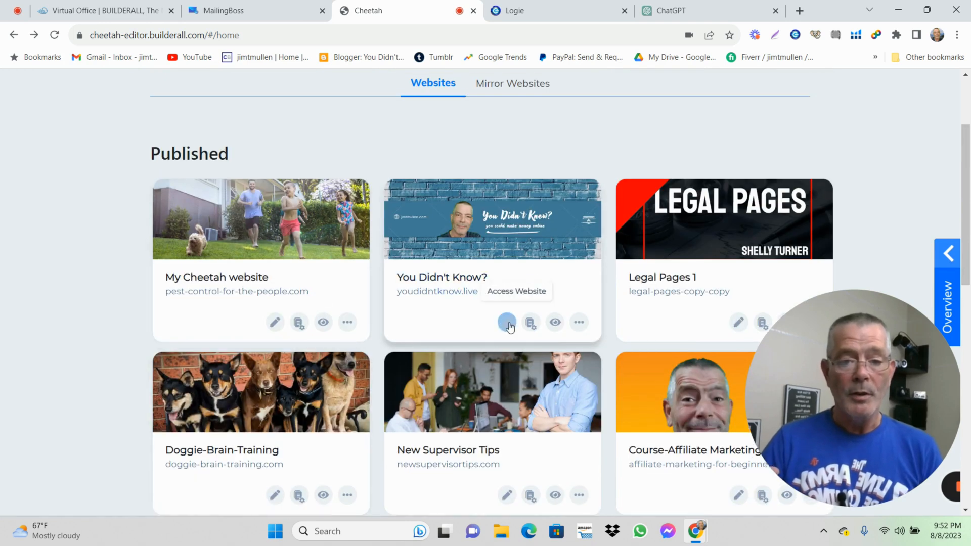
{"action": "left_click", "coordinate": [531, 324]}
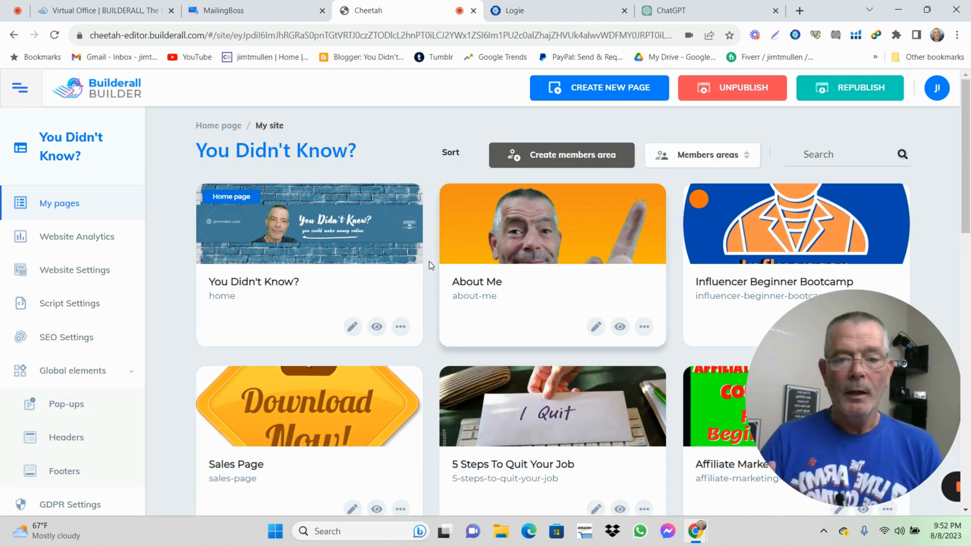
Step: Look through the existing pages of the You Didn't Know? site
{"action": "scroll", "coordinate": [340, 280], "scroll_direction": "down", "scroll_amount": 2}
{"action": "scroll", "coordinate": [255, 224], "scroll_direction": "up", "scroll_amount": 2}
{"action": "scroll", "coordinate": [571, 277], "scroll_direction": "down", "scroll_amount": 1}
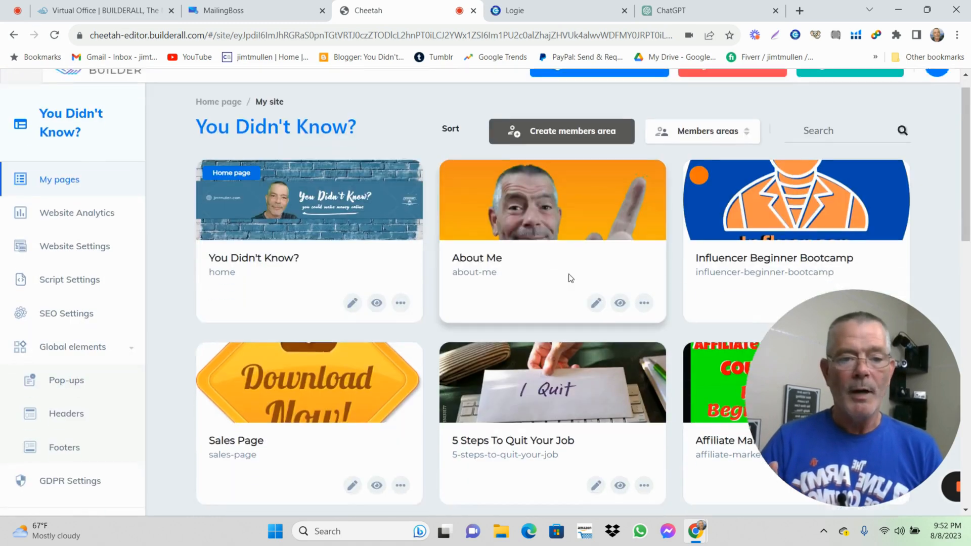
{"action": "scroll", "coordinate": [571, 278], "scroll_direction": "down", "scroll_amount": 2}
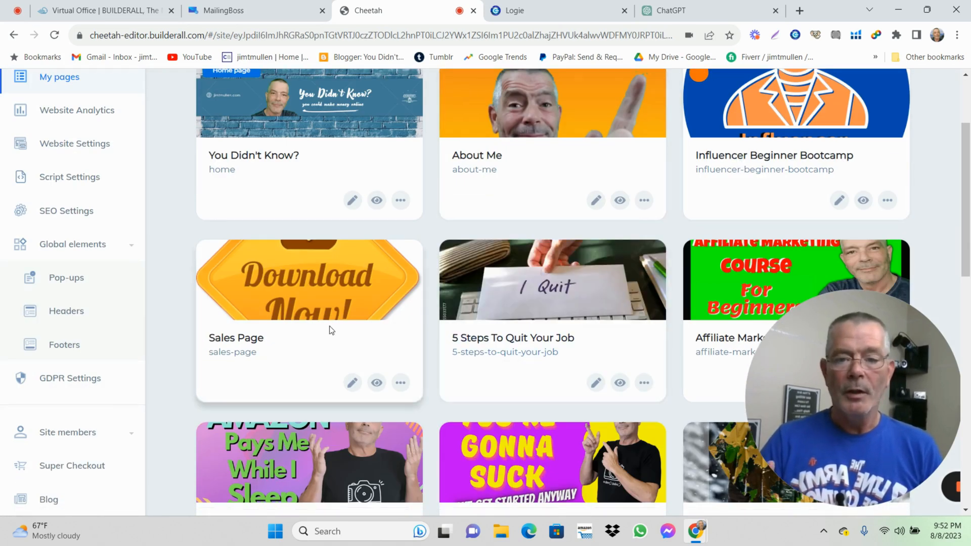
{"action": "scroll", "coordinate": [303, 314], "scroll_direction": "down", "scroll_amount": 1}
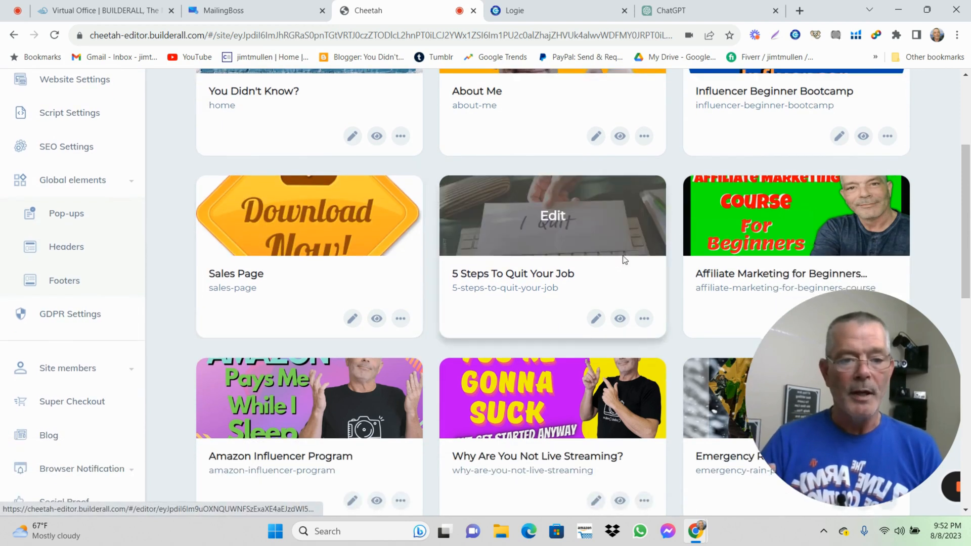
{"action": "scroll", "coordinate": [625, 260], "scroll_direction": "down", "scroll_amount": 2}
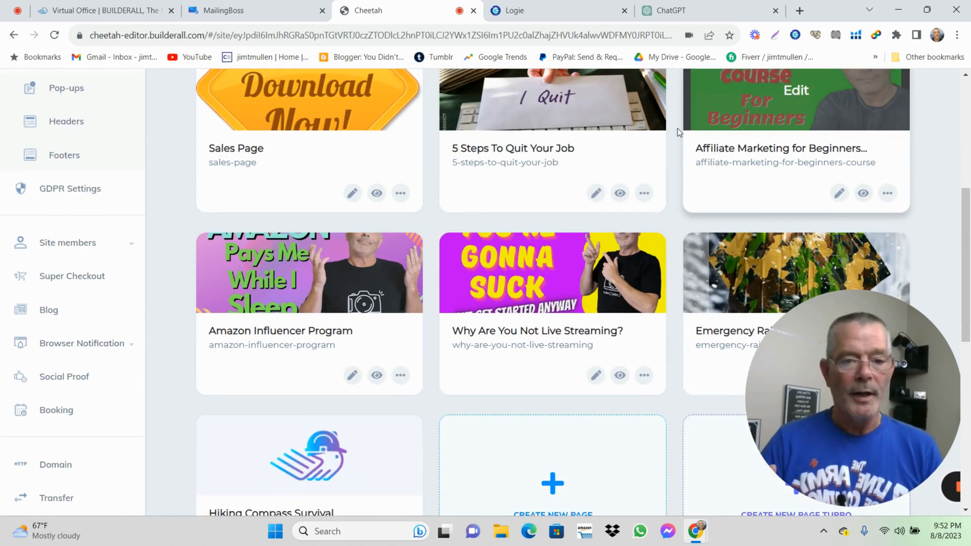
{"action": "scroll", "coordinate": [552, 264], "scroll_direction": "down", "scroll_amount": 1}
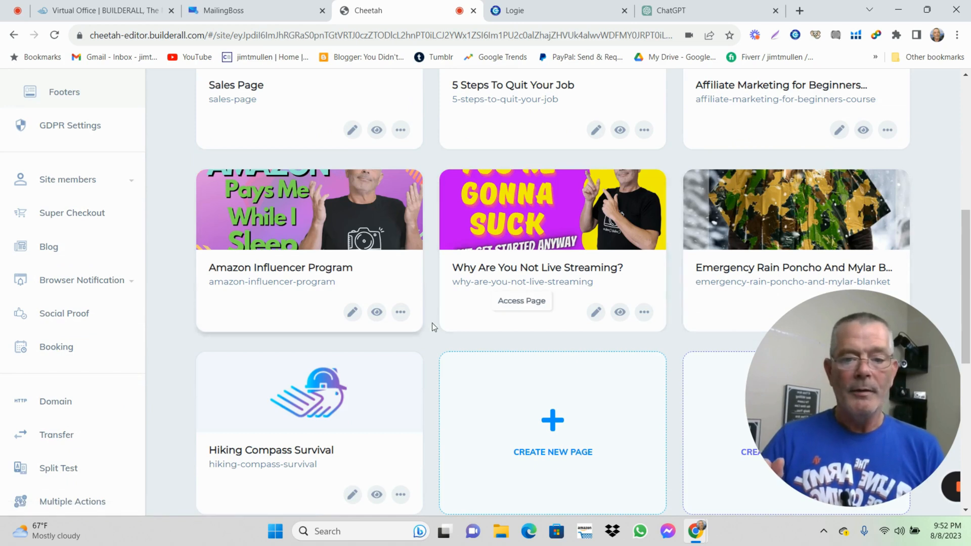
{"action": "scroll", "coordinate": [308, 394], "scroll_direction": "down", "scroll_amount": 1}
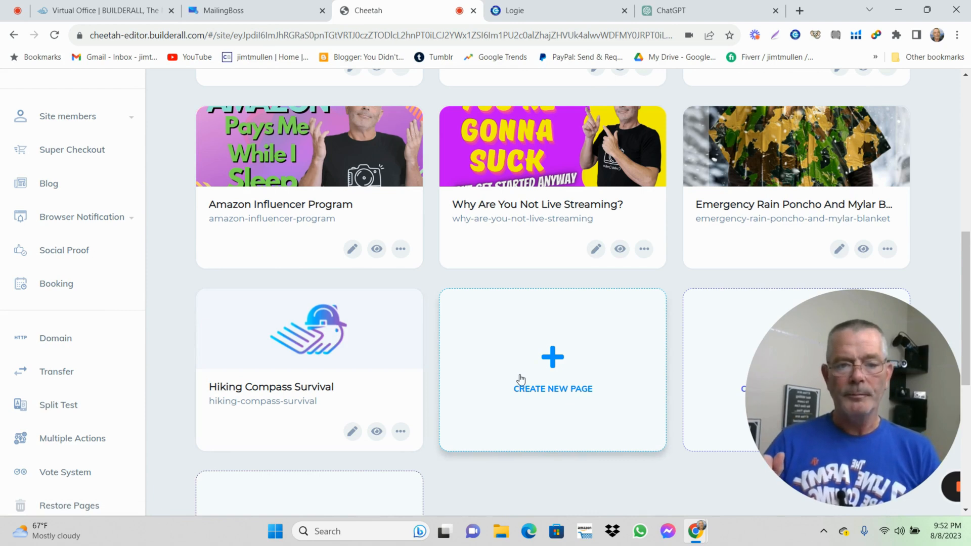
Step: Start a new regular page in the site and name it "Lead Capture Page"
{"action": "scroll", "coordinate": [520, 378], "scroll_direction": "down", "scroll_amount": 2}
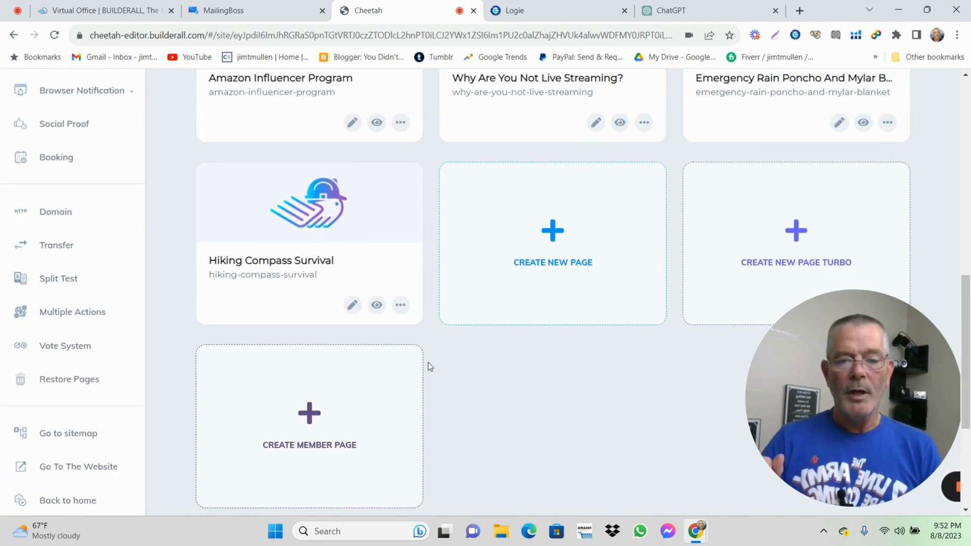
{"action": "left_click", "coordinate": [553, 232]}
{"action": "left_click", "coordinate": [301, 280]}
{"action": "type", "text": "Lead Capture Page"}
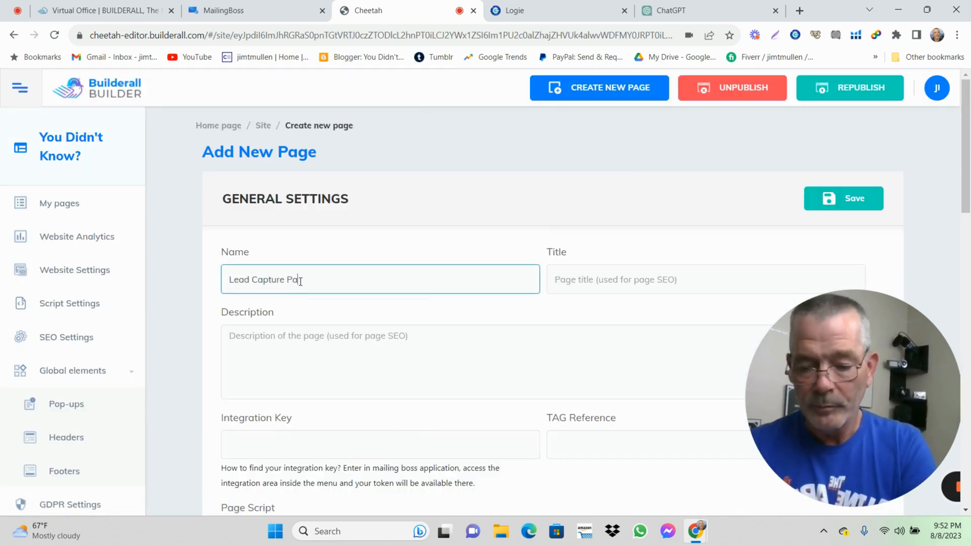
Step: Set the new page's title to "Daily Deals Sign Up"
{"action": "left_click", "coordinate": [559, 280]}
{"action": "type", "text": "Lead"}
{"action": "key", "text": "BackSpace"}
{"action": "key", "text": "BackSpace"}
{"action": "key", "text": "BackSpace"}
{"action": "key", "text": "BackSpace"}
{"action": "type", "text": "Daily Deals Sign Up"}
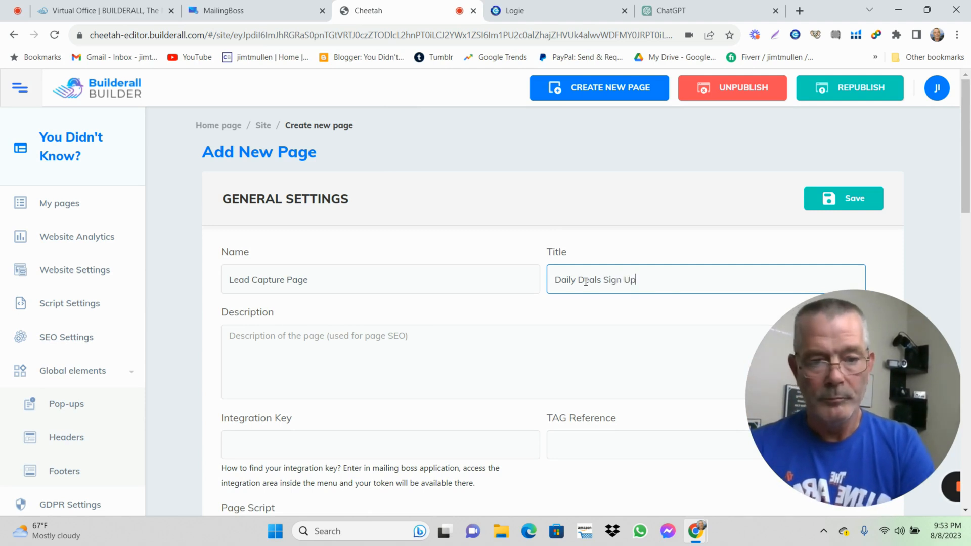
Step: Enter the page description "Lead capture page for my e mail list for the Amazon shoppers" and save the page
{"action": "left_click", "coordinate": [246, 354]}
{"action": "type", "text": "Lead capture "}
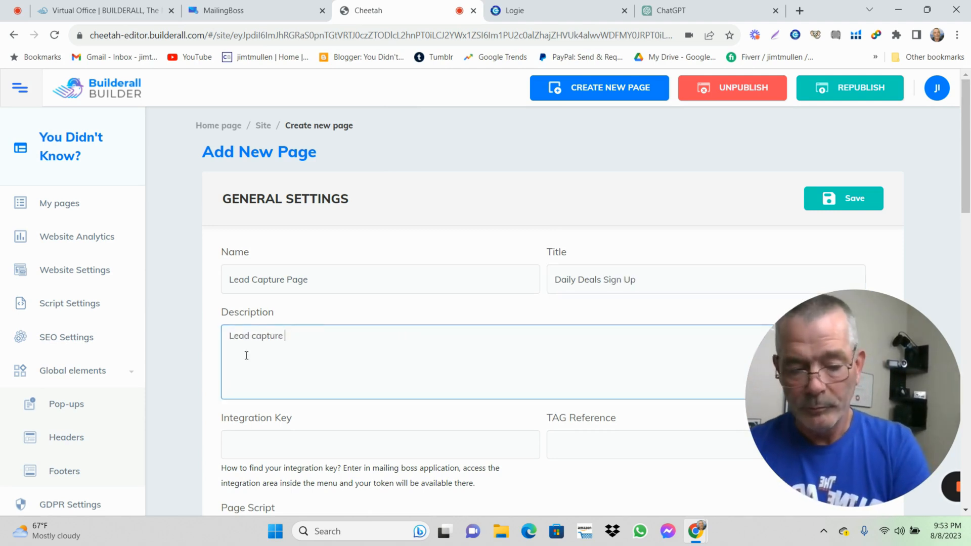
{"action": "type", "text": "page for my e mail list"}
{"action": "key", "text": "Left"}
{"action": "key", "text": "Left"}
{"action": "key", "text": "Left"}
{"action": "key", "text": "Left"}
{"action": "key", "text": "Left"}
{"action": "key", "text": "Left"}
{"action": "key", "text": "Left"}
{"action": "key", "text": "Left"}
{"action": "key", "text": "Left"}
{"action": "type", "text": "e"}
{"action": "key", "text": "End"}
{"action": "type", "text": "for the Amazon shoppers"}
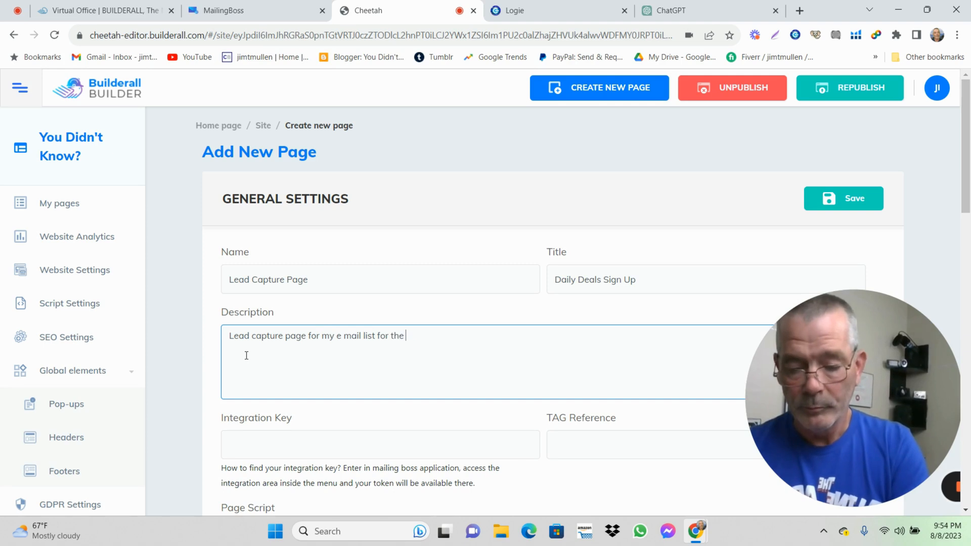
{"action": "left_click", "coordinate": [844, 201]}
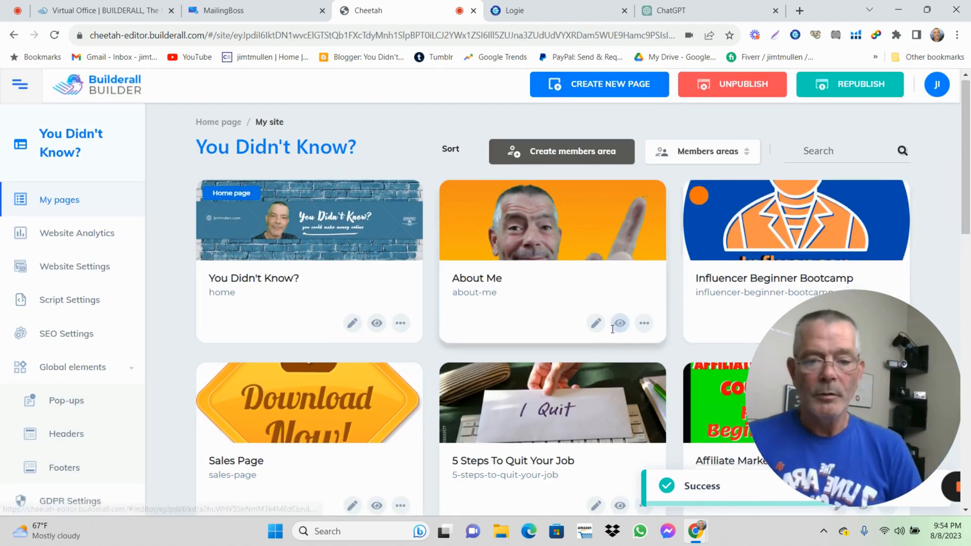
Step: Open the Lead Capture Page from the site's page list in the page editor
{"action": "scroll", "coordinate": [628, 334], "scroll_direction": "down", "scroll_amount": 6}
{"action": "scroll", "coordinate": [611, 332], "scroll_direction": "down", "scroll_amount": 4}
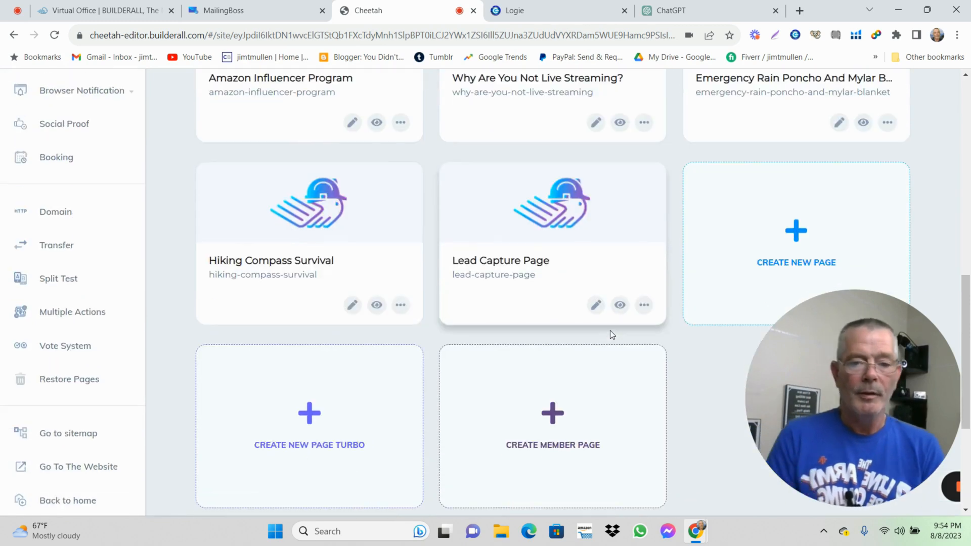
{"action": "left_click", "coordinate": [595, 307]}
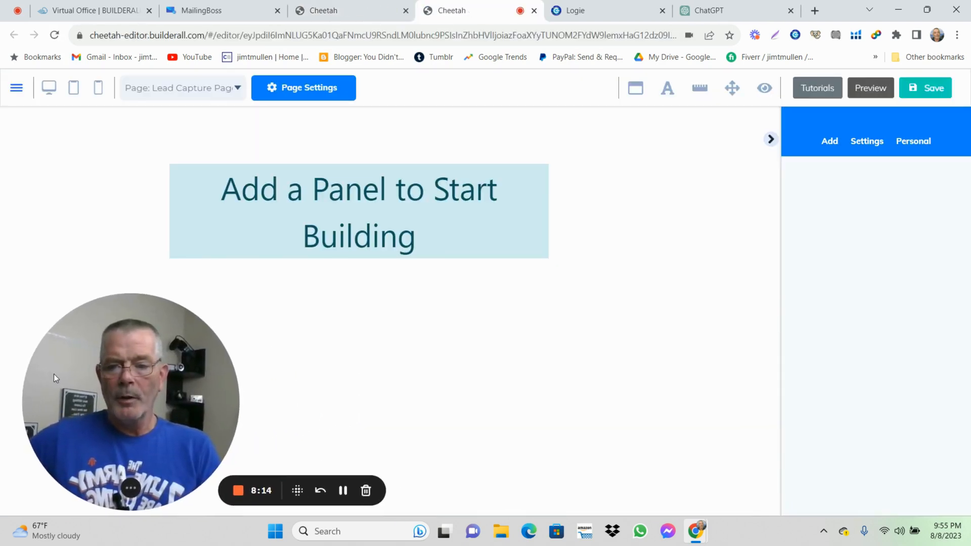
Step: Add the "Header - 01" panel from the Header category to the blank page
{"action": "left_click", "coordinate": [832, 145]}
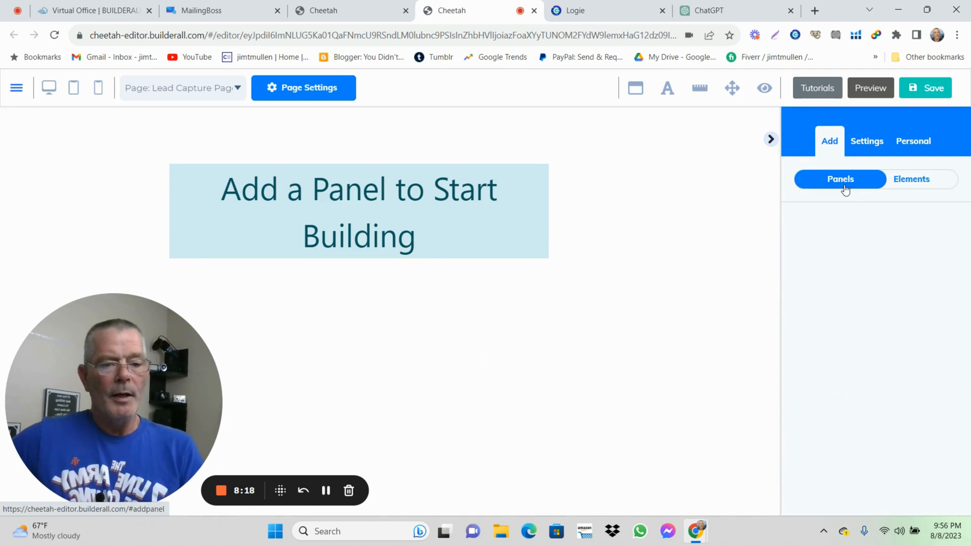
{"action": "scroll", "coordinate": [845, 303], "scroll_direction": "down", "scroll_amount": 5}
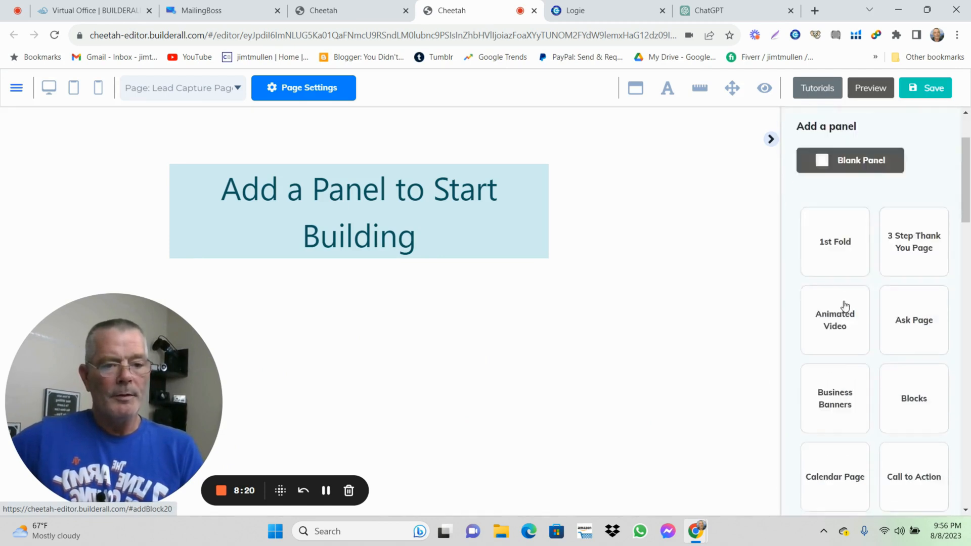
{"action": "scroll", "coordinate": [844, 306], "scroll_direction": "down", "scroll_amount": 7}
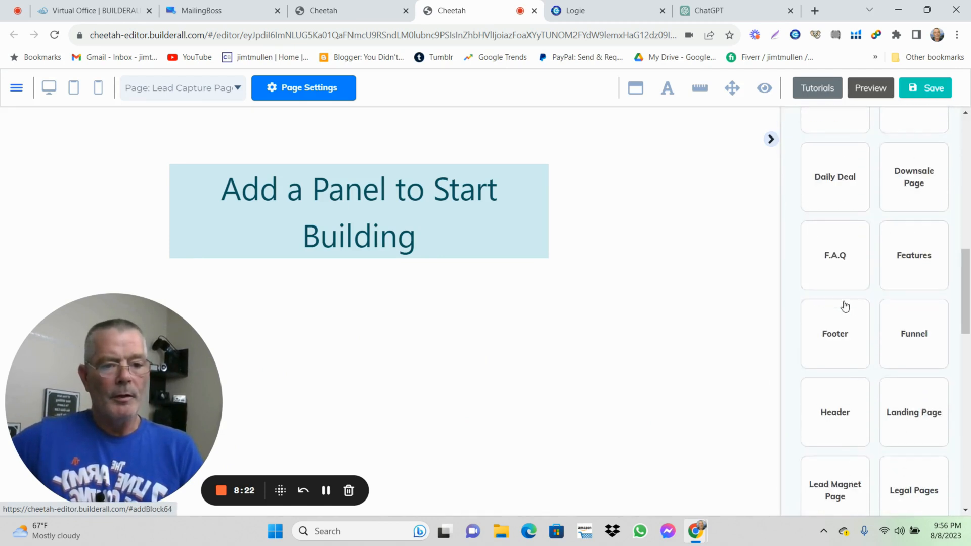
{"action": "left_click", "coordinate": [835, 348]}
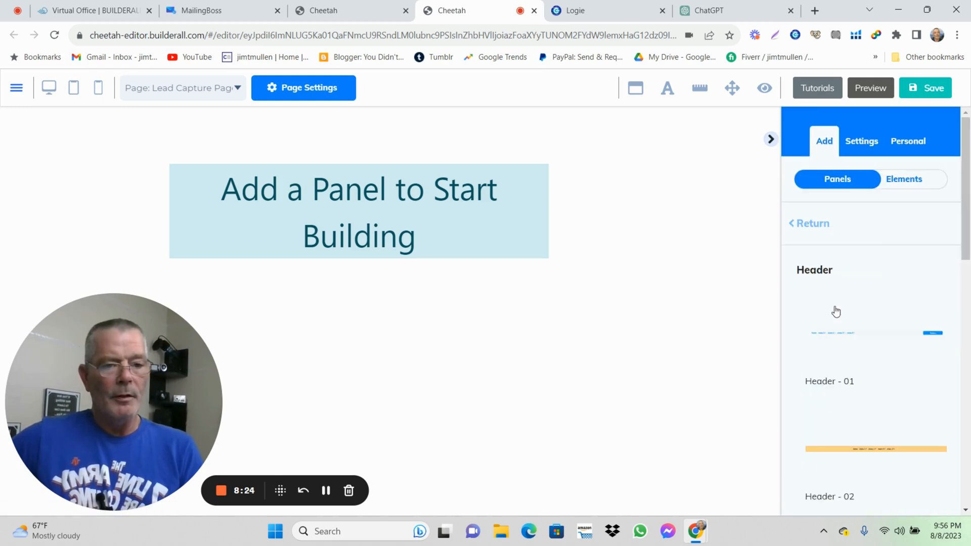
{"action": "left_click", "coordinate": [849, 337]}
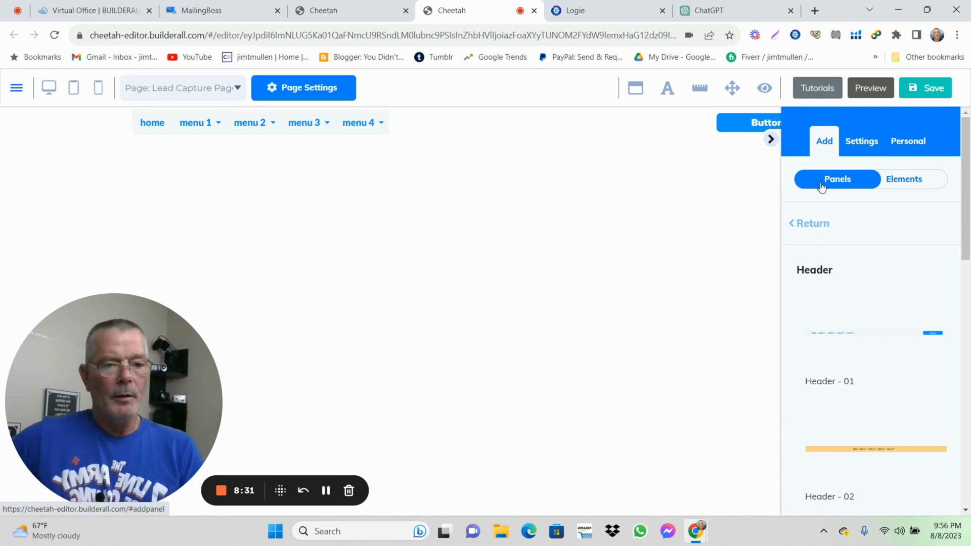
Step: Add the "Coach Lead Magnet Page" panel from the Lead Magnet Page category below the header, and return to the panel categories
{"action": "left_click", "coordinate": [802, 224]}
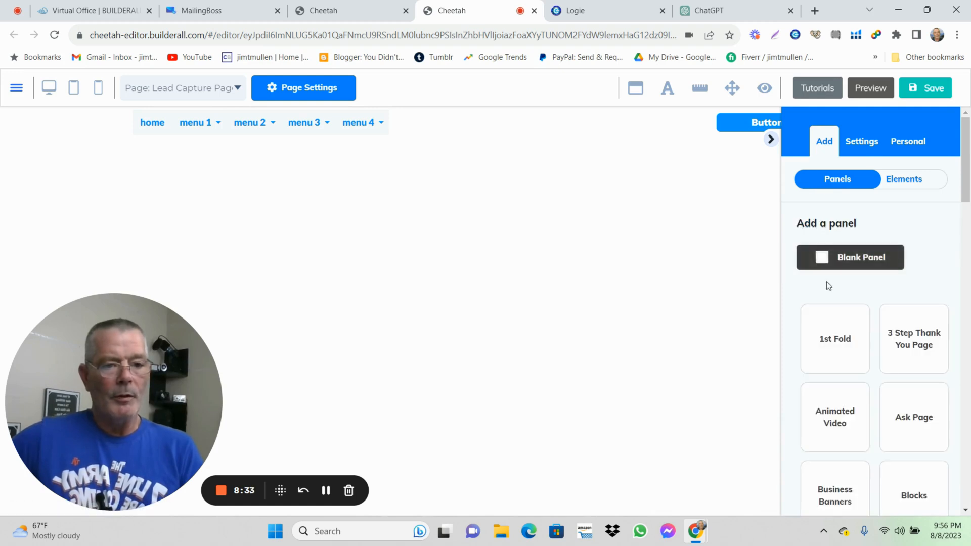
{"action": "scroll", "coordinate": [847, 325], "scroll_direction": "down", "scroll_amount": 5}
{"action": "scroll", "coordinate": [849, 325], "scroll_direction": "down", "scroll_amount": 4}
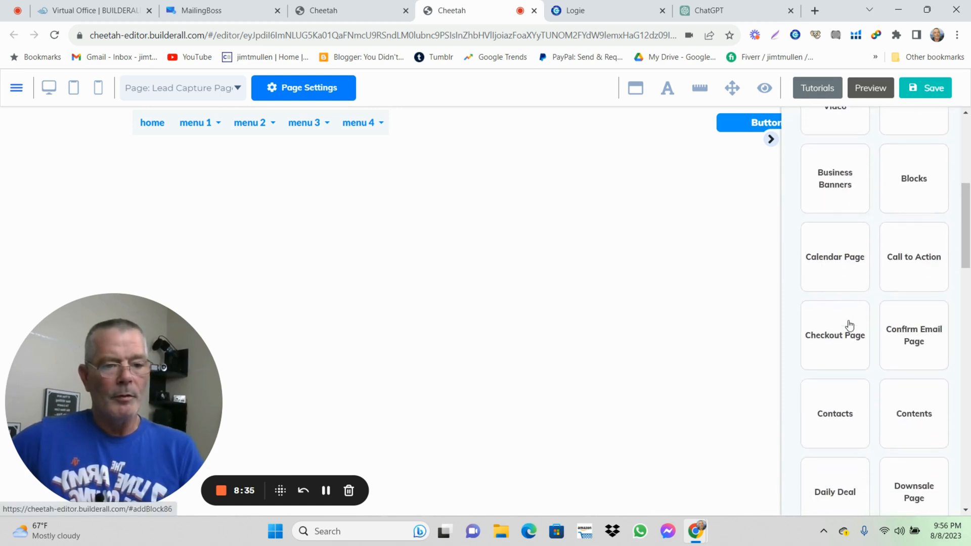
{"action": "scroll", "coordinate": [850, 326], "scroll_direction": "down", "scroll_amount": 4}
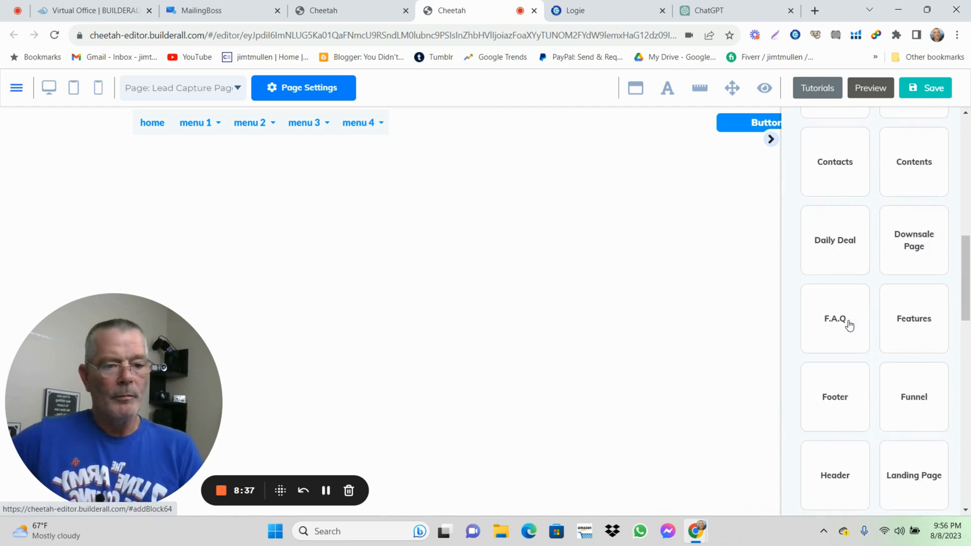
{"action": "scroll", "coordinate": [850, 325], "scroll_direction": "down", "scroll_amount": 2}
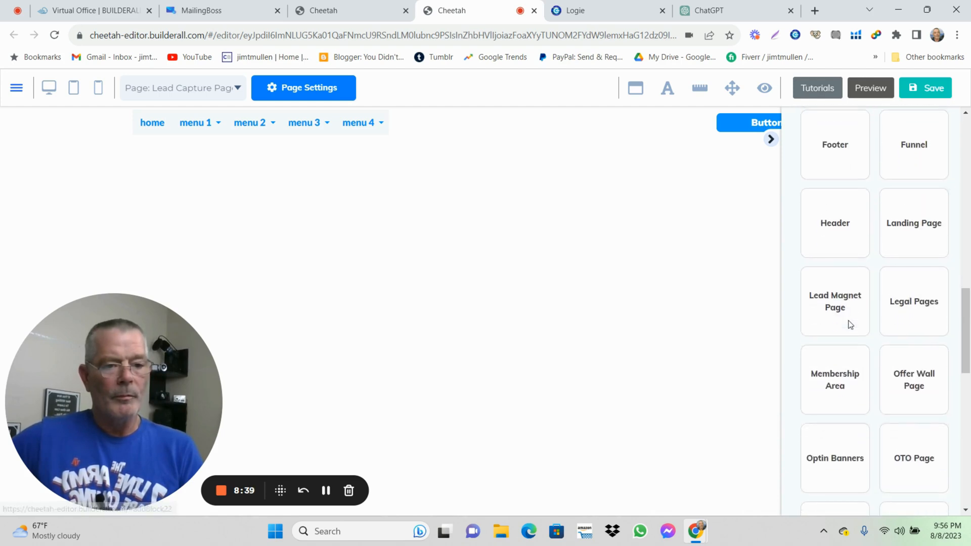
{"action": "left_click", "coordinate": [842, 309]}
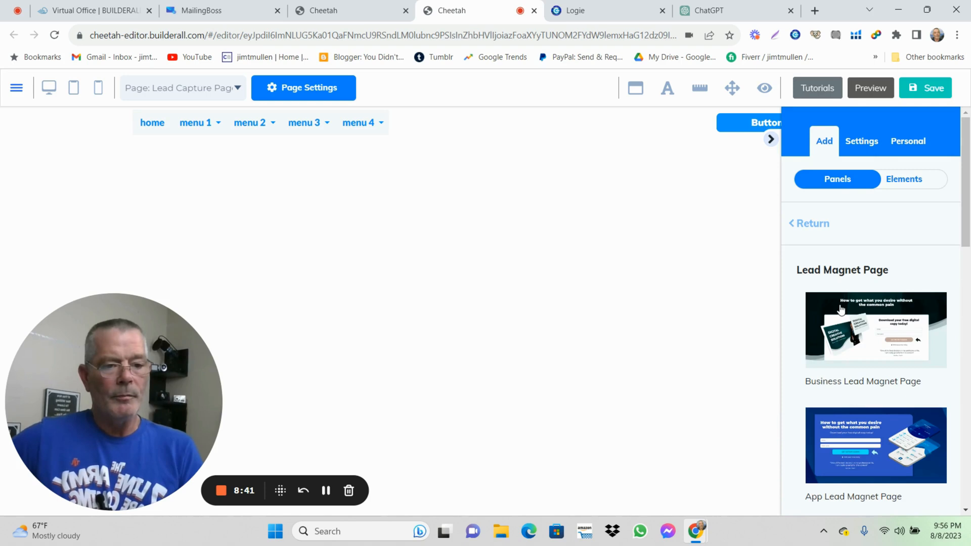
{"action": "scroll", "coordinate": [841, 310], "scroll_direction": "down", "scroll_amount": 6}
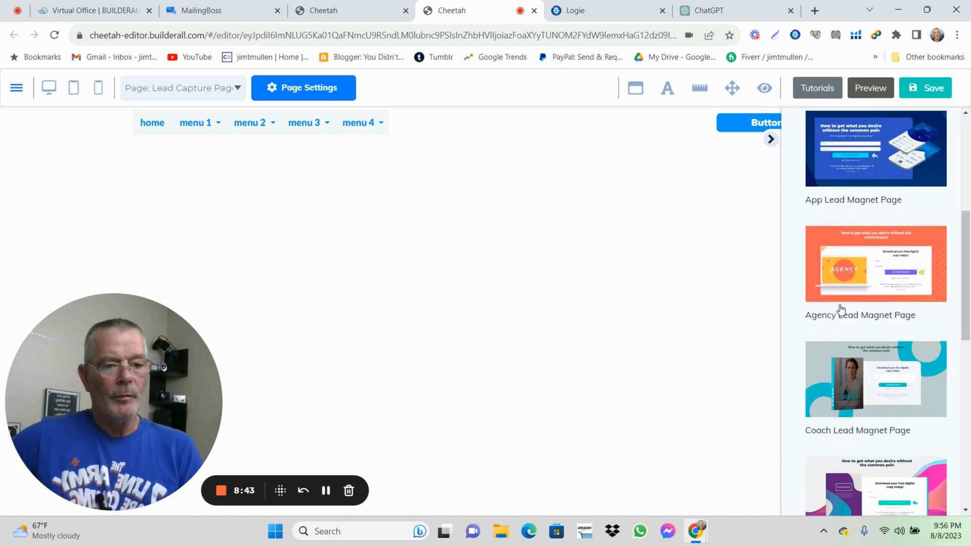
{"action": "scroll", "coordinate": [841, 310], "scroll_direction": "down", "scroll_amount": 2}
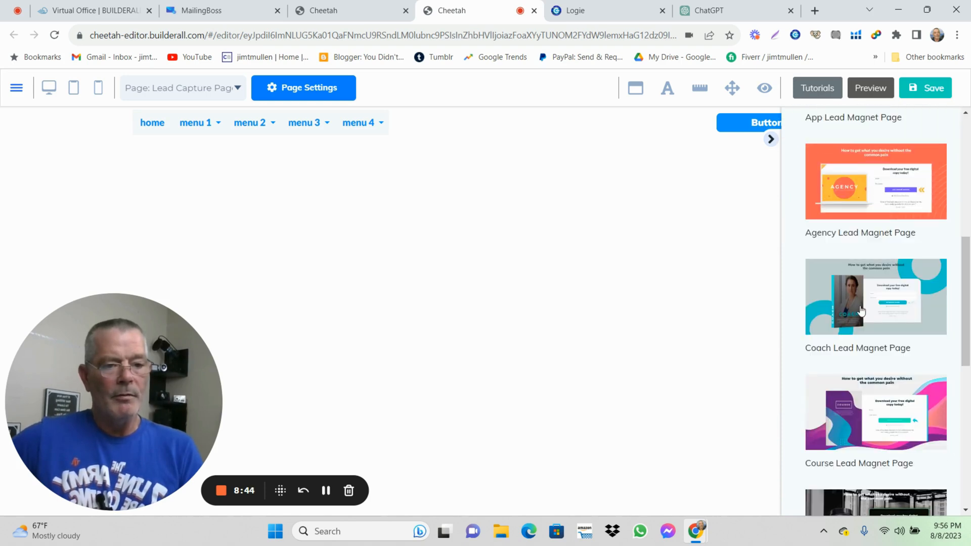
{"action": "left_click", "coordinate": [861, 311]}
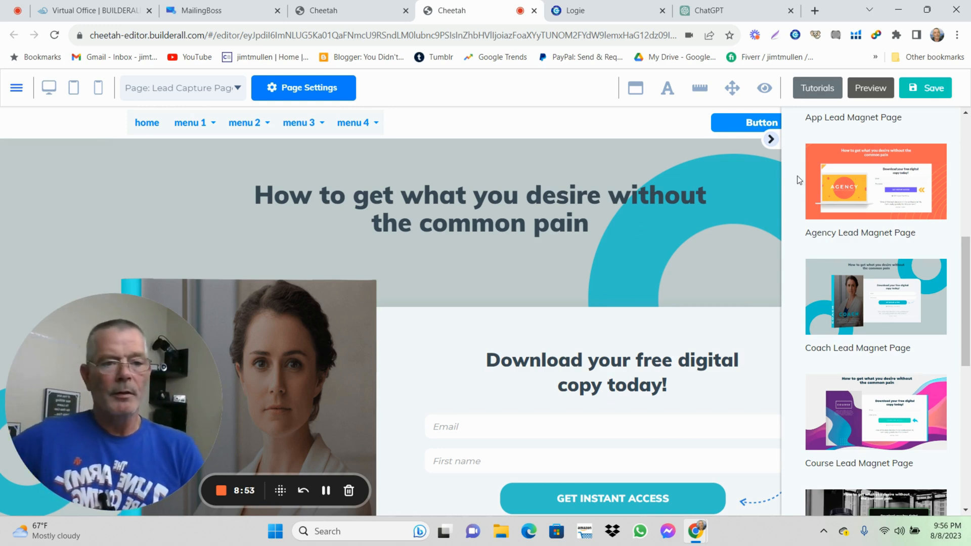
{"action": "scroll", "coordinate": [799, 179], "scroll_direction": "up", "scroll_amount": 8}
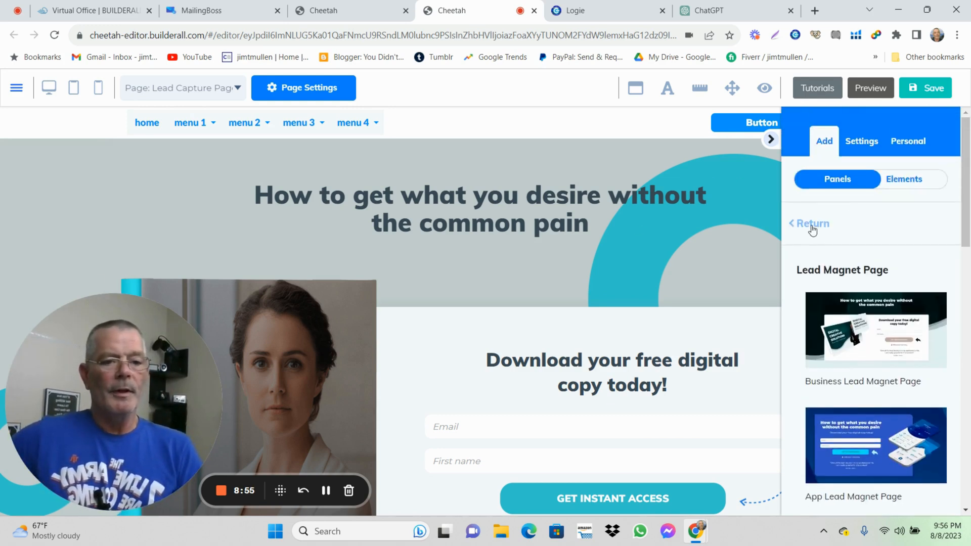
{"action": "left_click", "coordinate": [813, 224]}
{"action": "left_click_drag", "start_coordinate": [108, 399], "coordinate": [888, 420]}
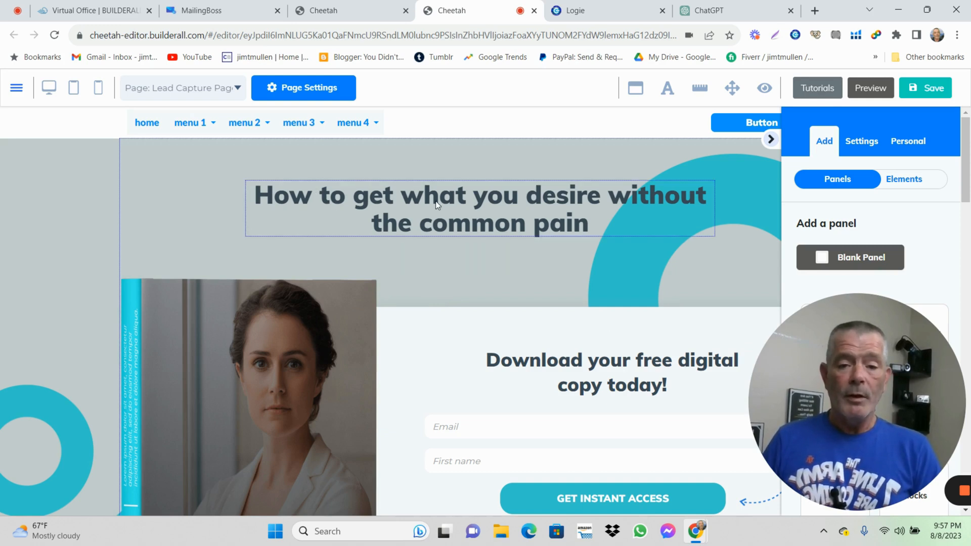
Step: Open the lead magnet headline for text editing and select its whole text
{"action": "left_click", "coordinate": [561, 220]}
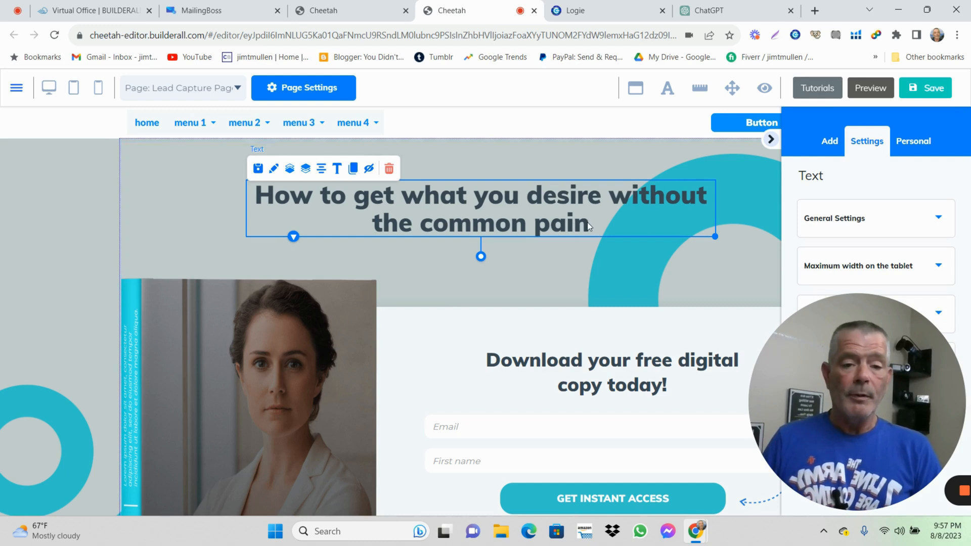
{"action": "left_click_drag", "start_coordinate": [585, 226], "coordinate": [253, 200]}
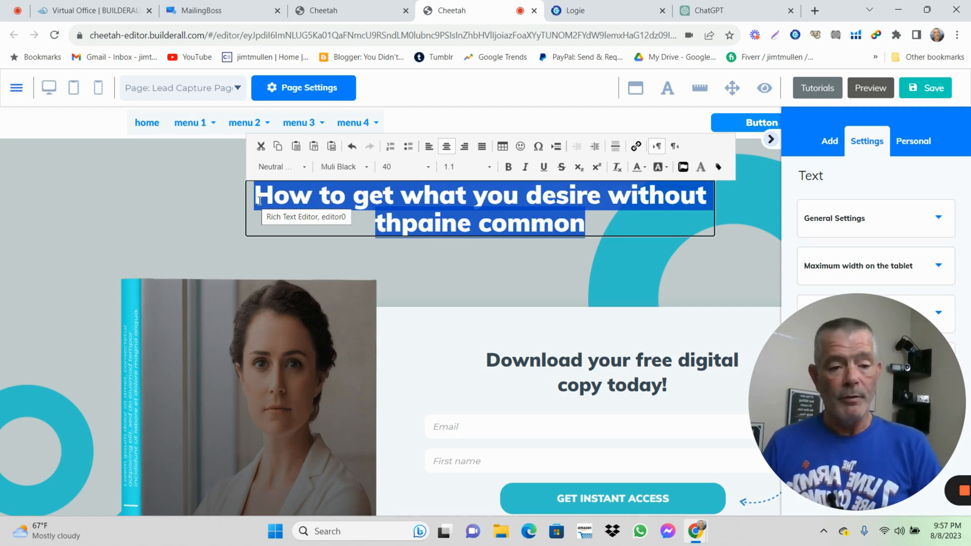
Step: Connect the opt-in form to the MailingBoss form "Default Form / you didn't know?" and save the form setting
{"action": "scroll", "coordinate": [472, 381], "scroll_direction": "down", "scroll_amount": 3}
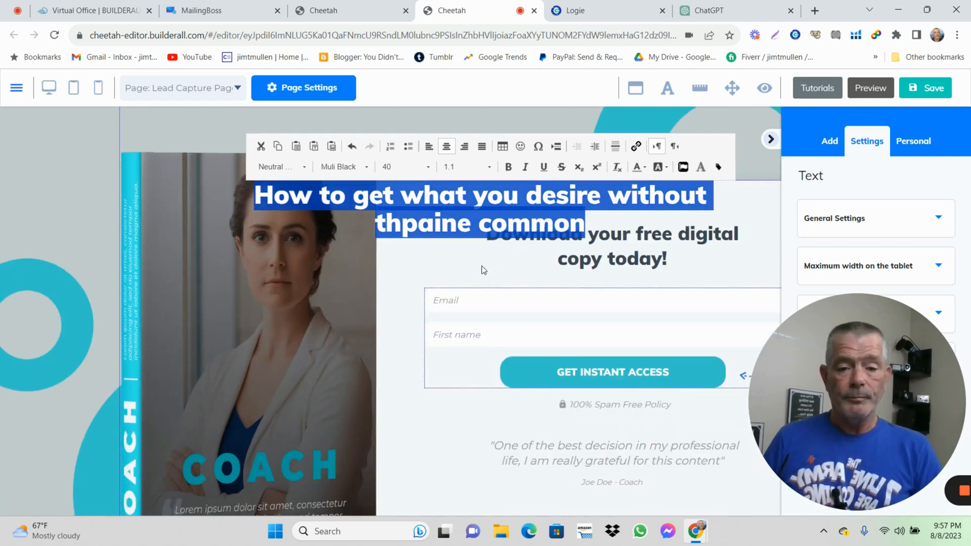
{"action": "left_click", "coordinate": [564, 289]}
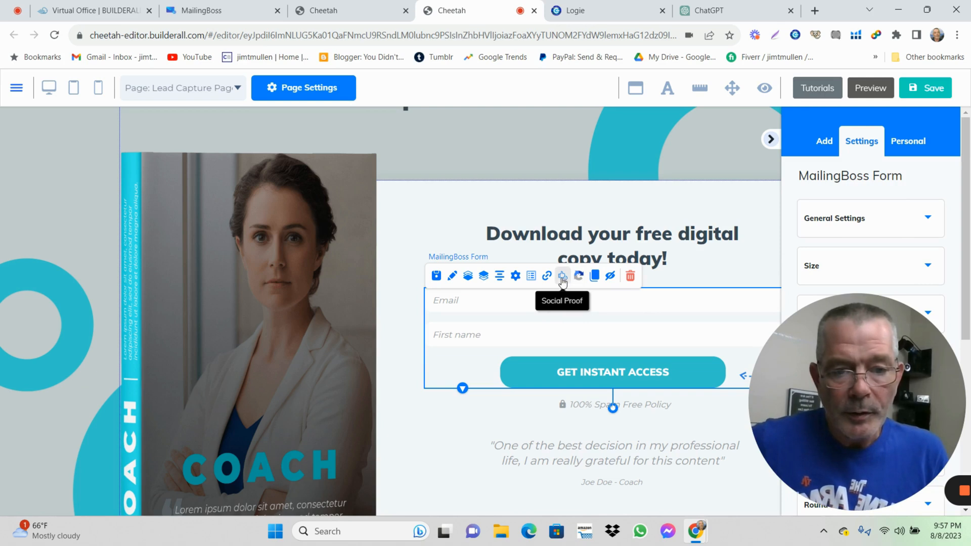
{"action": "left_click", "coordinate": [515, 277]}
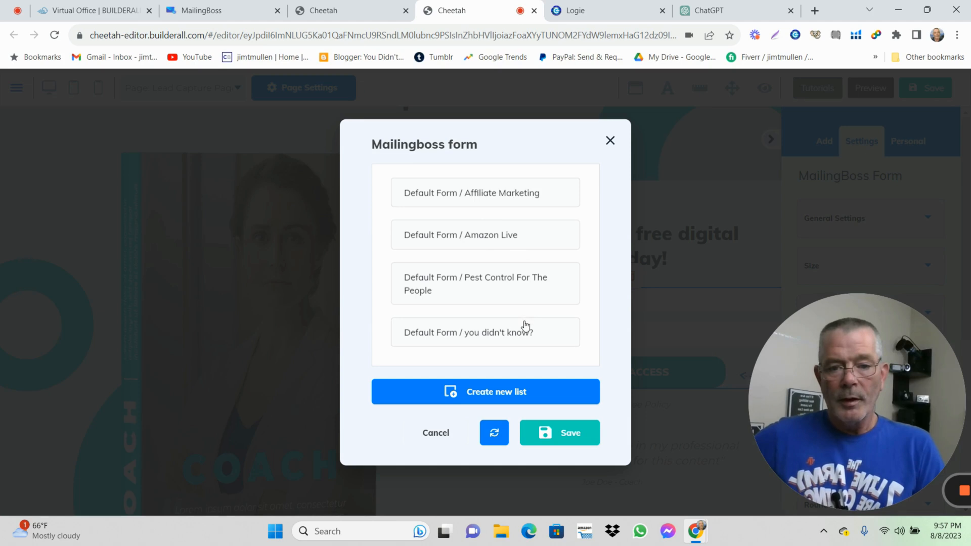
{"action": "left_click", "coordinate": [485, 338]}
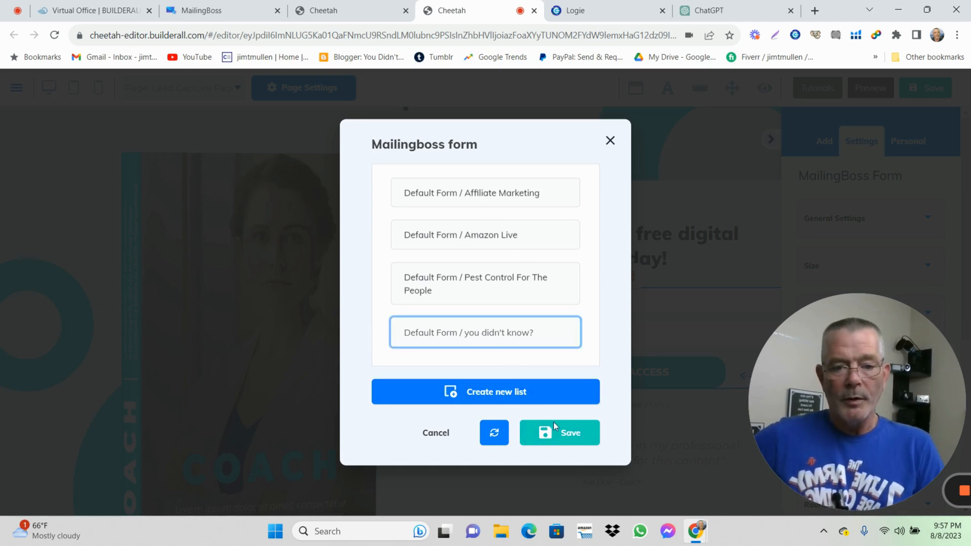
{"action": "left_click", "coordinate": [570, 435]}
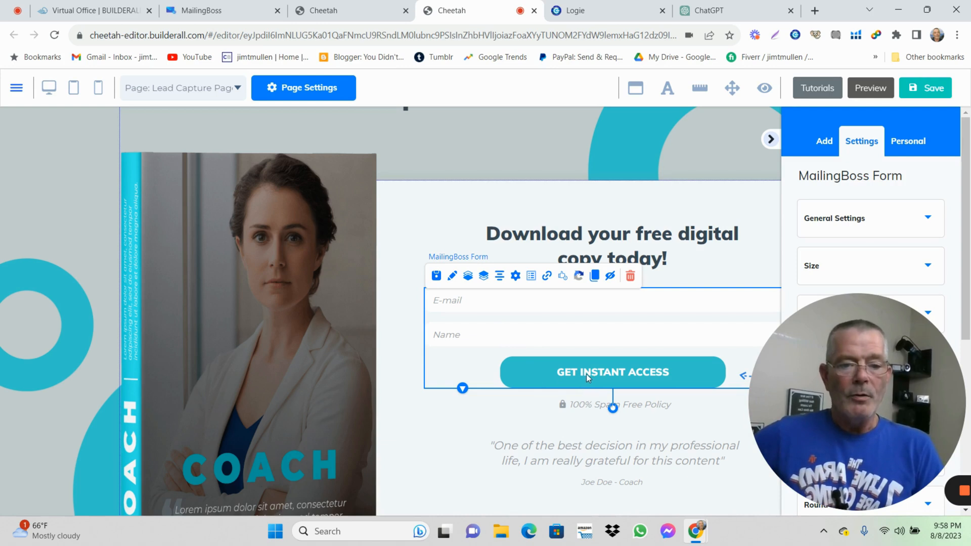
Step: Select the coach book cover image and look over the lead magnet panel from the form to its lower end
{"action": "scroll", "coordinate": [566, 376], "scroll_direction": "down", "scroll_amount": 3}
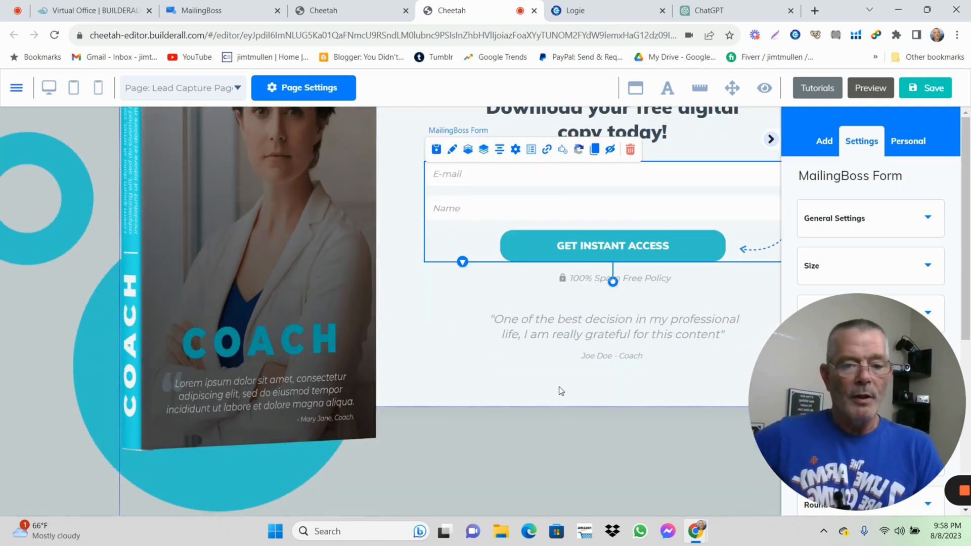
{"action": "scroll", "coordinate": [495, 350], "scroll_direction": "up", "scroll_amount": 3}
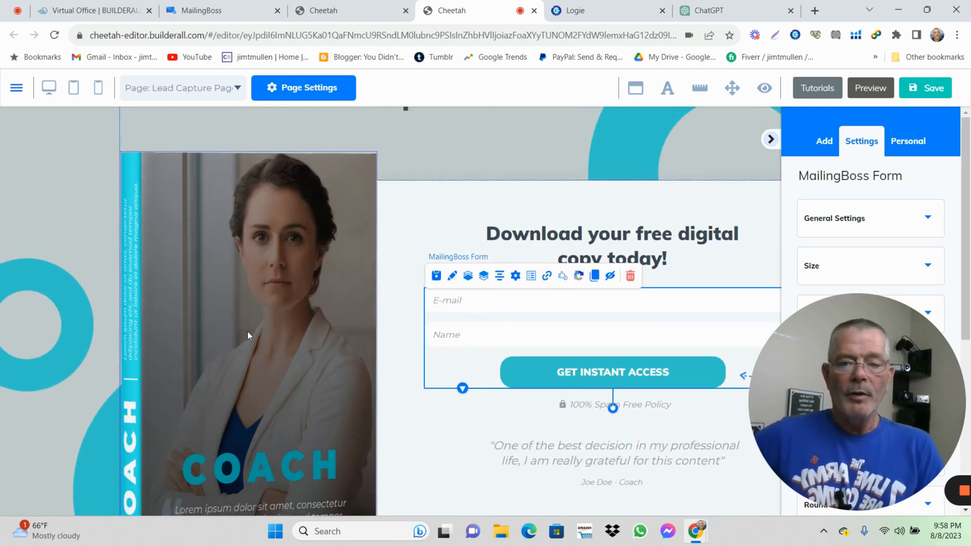
{"action": "left_click", "coordinate": [247, 331]}
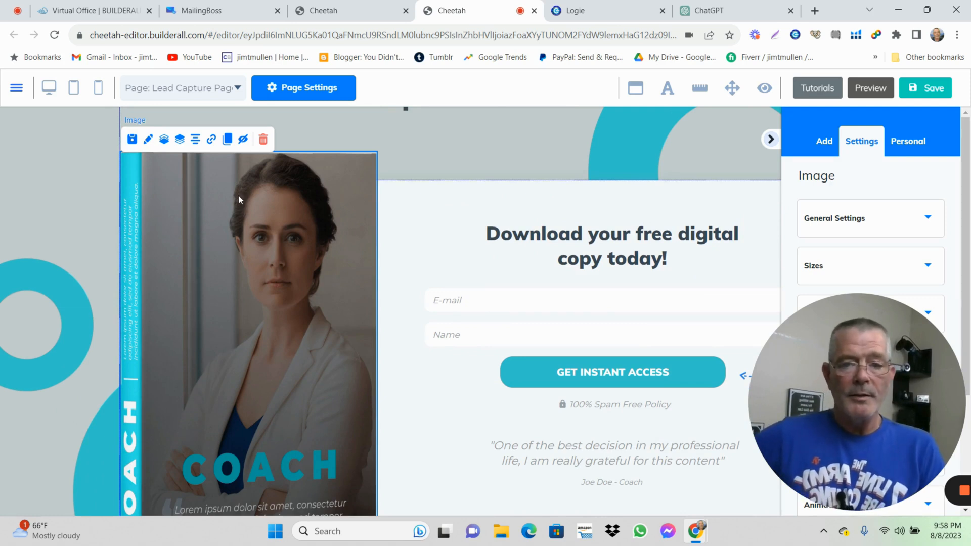
{"action": "scroll", "coordinate": [661, 221], "scroll_direction": "down", "scroll_amount": 3}
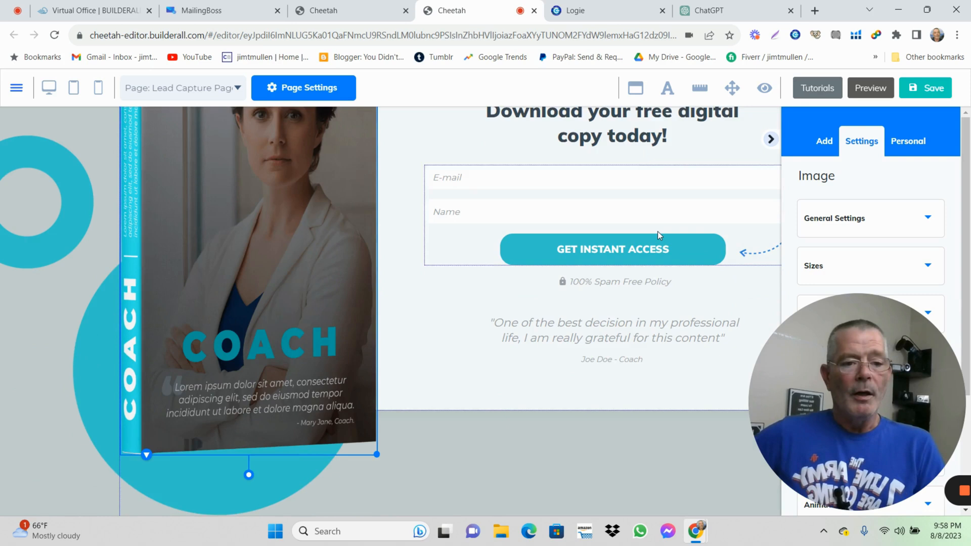
{"action": "scroll", "coordinate": [644, 297], "scroll_direction": "up", "scroll_amount": 3}
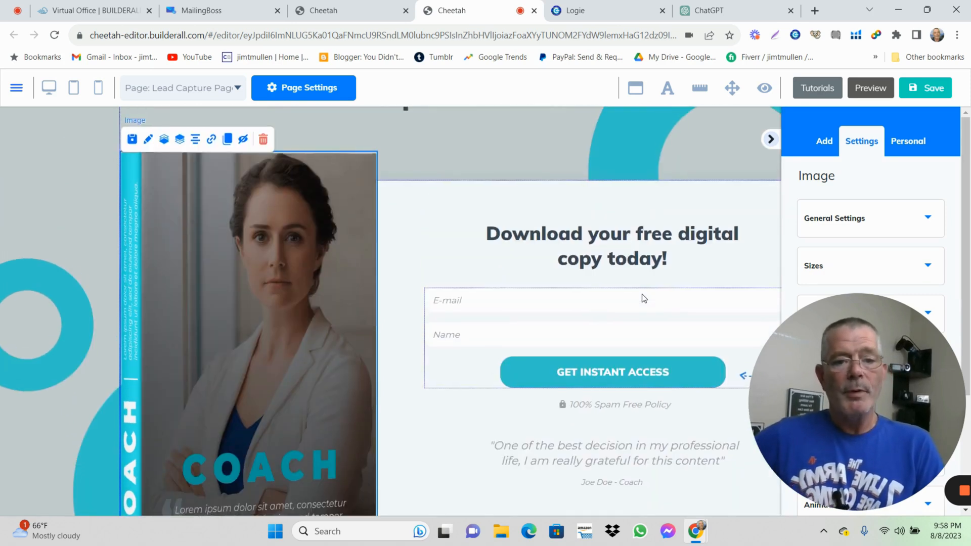